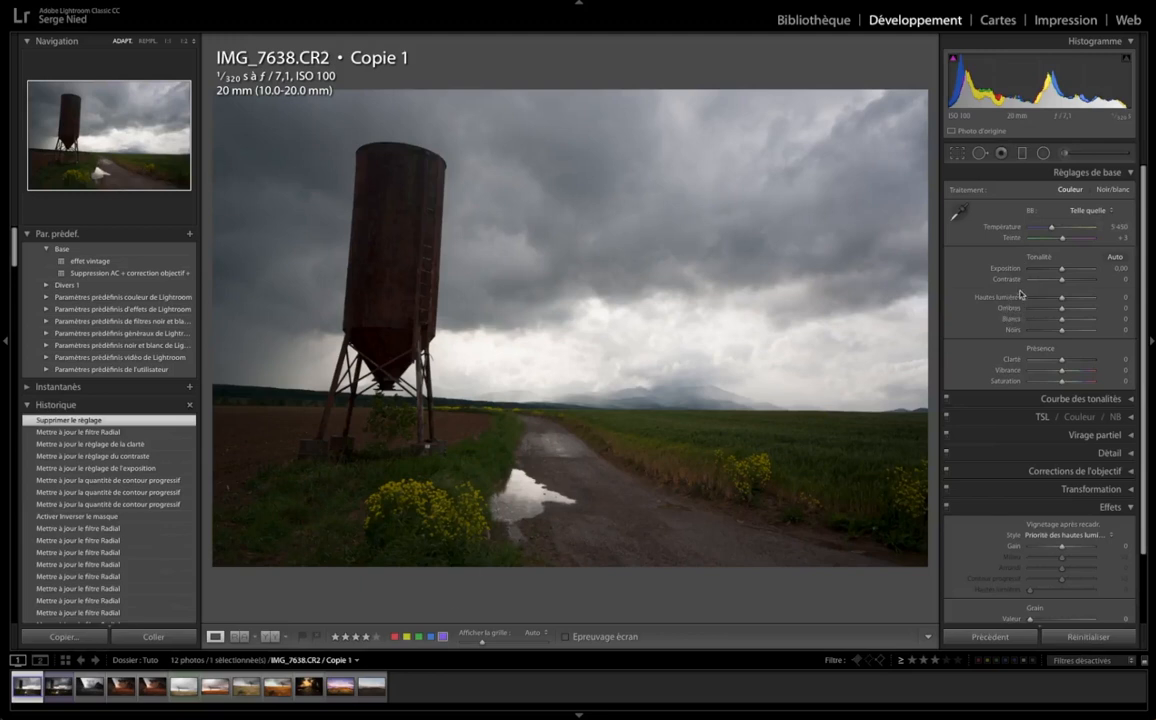
Activate the Adjustment Brush and set the brush size to 18.1
key("k")
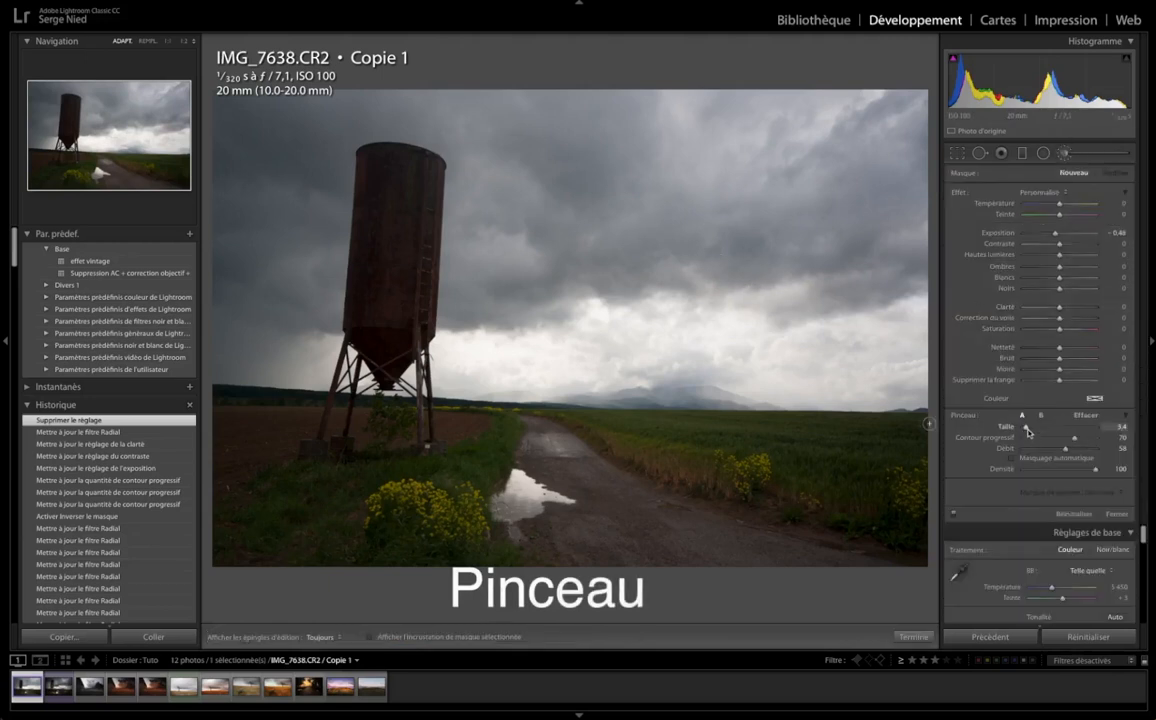
left_click_drag(1027, 428, 1044, 428)
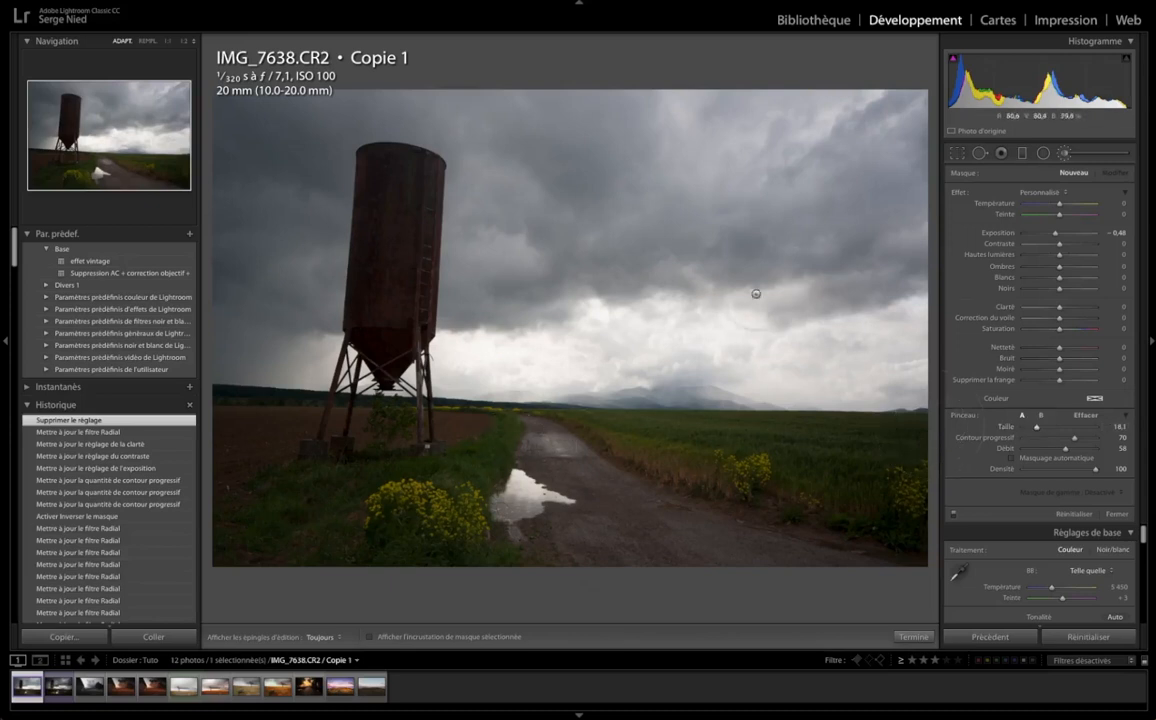
Paint brush strokes over the green field beside the road and the ground around the silo's legs
key("h")
mouse_move(740, 467)
left_mouse_down()
mouse_move(803, 489)
mouse_move(793, 450)
left_mouse_up()
mouse_move(716, 450)
left_mouse_down()
mouse_move(586, 447)
mouse_move(800, 500)
mouse_move(700, 505)
mouse_move(720, 490)
left_mouse_up()
mouse_move(342, 428)
left_mouse_down()
mouse_move(305, 506)
mouse_move(284, 498)
mouse_move(270, 470)
left_mouse_up()
key("h")
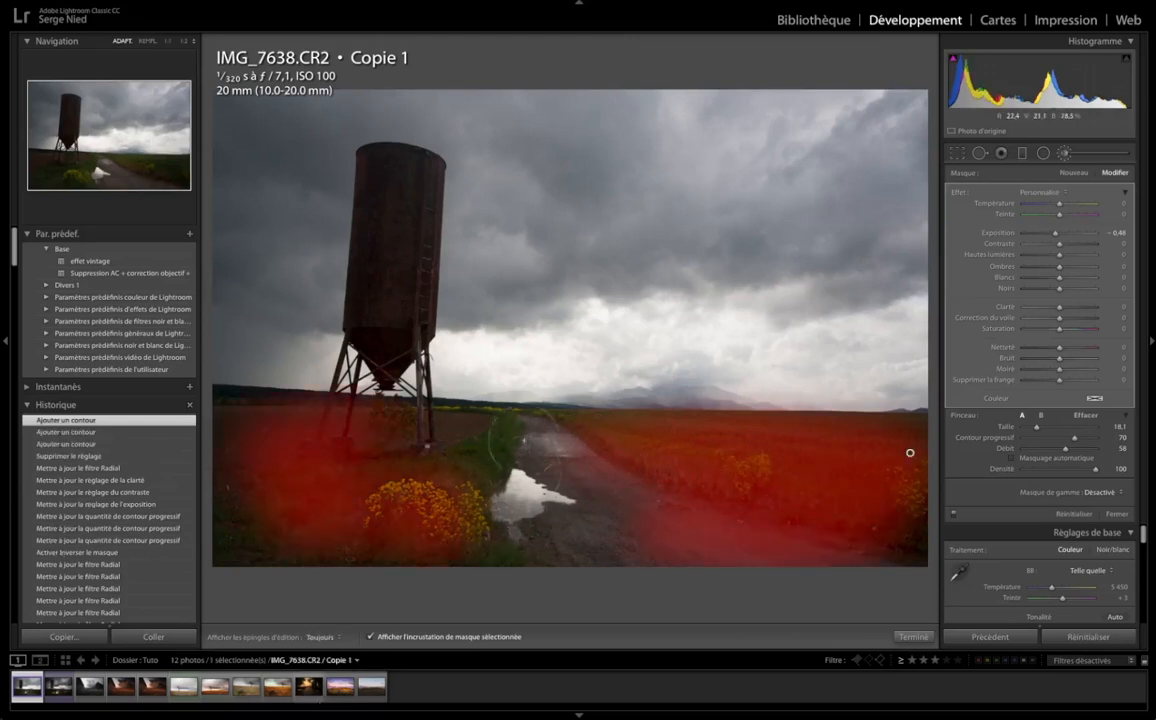
Try a wavy stroke down the sky with brush size 5.0, and delete the brush adjustment
left_click_drag(1036, 427, 1026, 428)
mouse_move(795, 152)
left_mouse_down()
mouse_move(766, 191)
mouse_move(728, 328)
left_mouse_up()
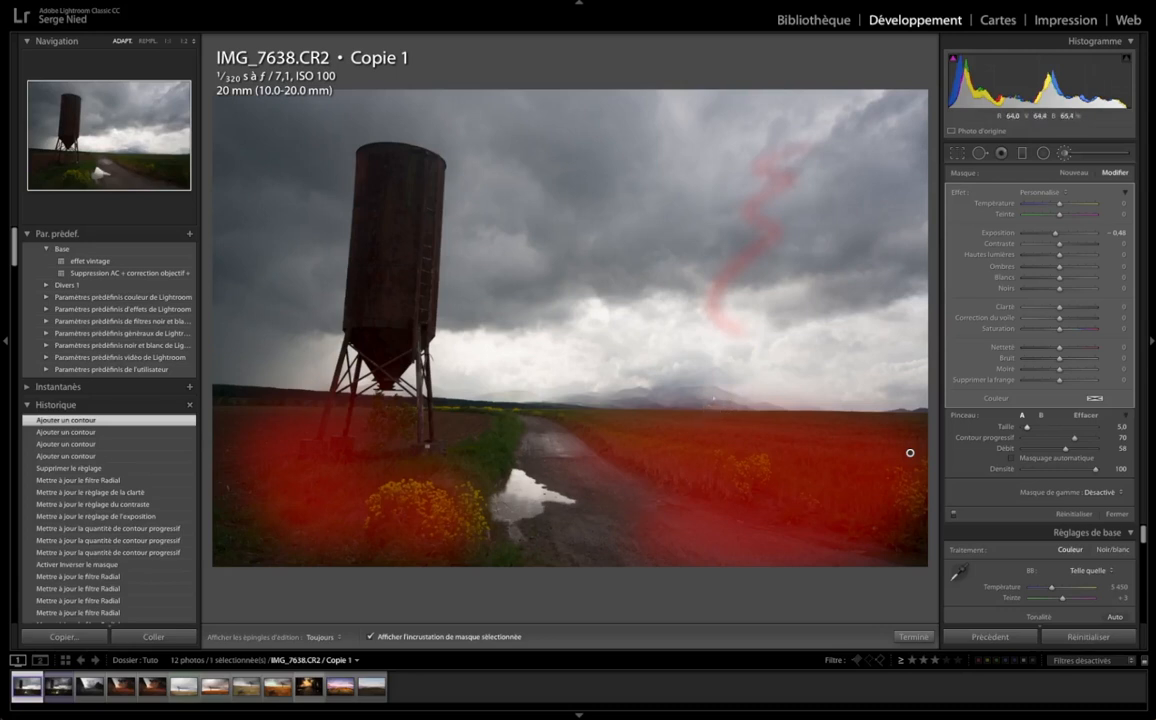
key("Delete")
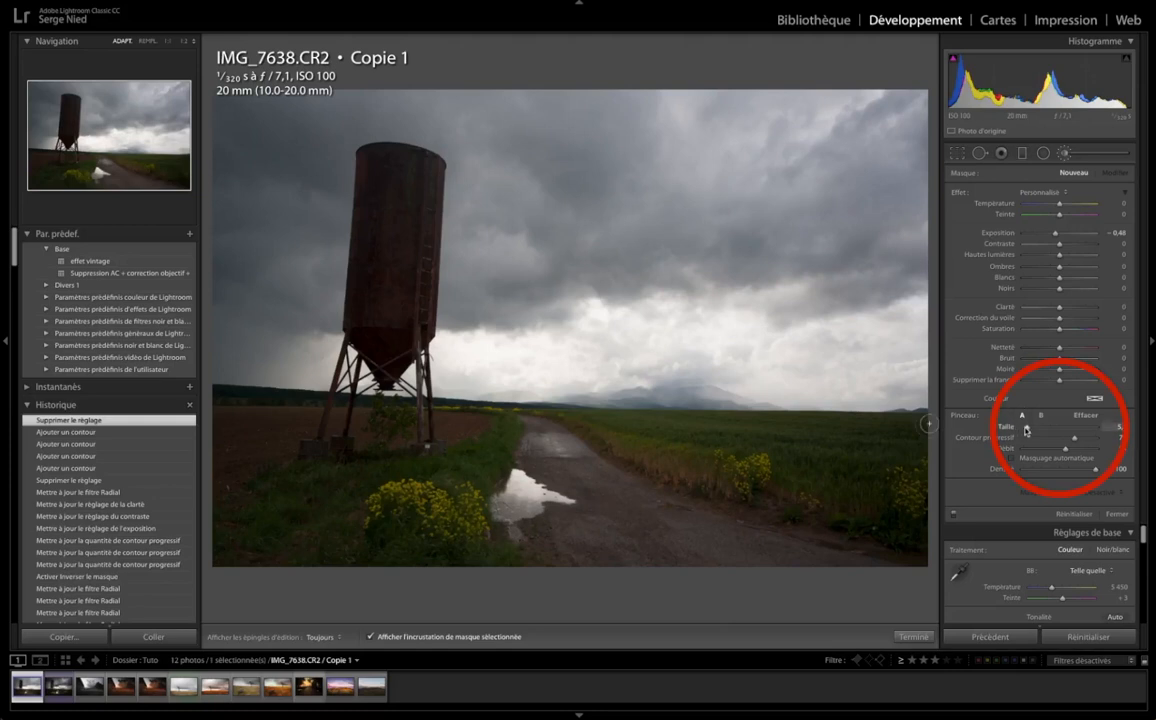
Paint across the sky with brush size 23.7, feather 100 and flow 100, and add a diagonal stroke with feather 0 down to the silo
mouse_move(1026, 429)
left_mouse_down()
mouse_move(1072, 429)
mouse_move(1059, 429)
left_mouse_up()
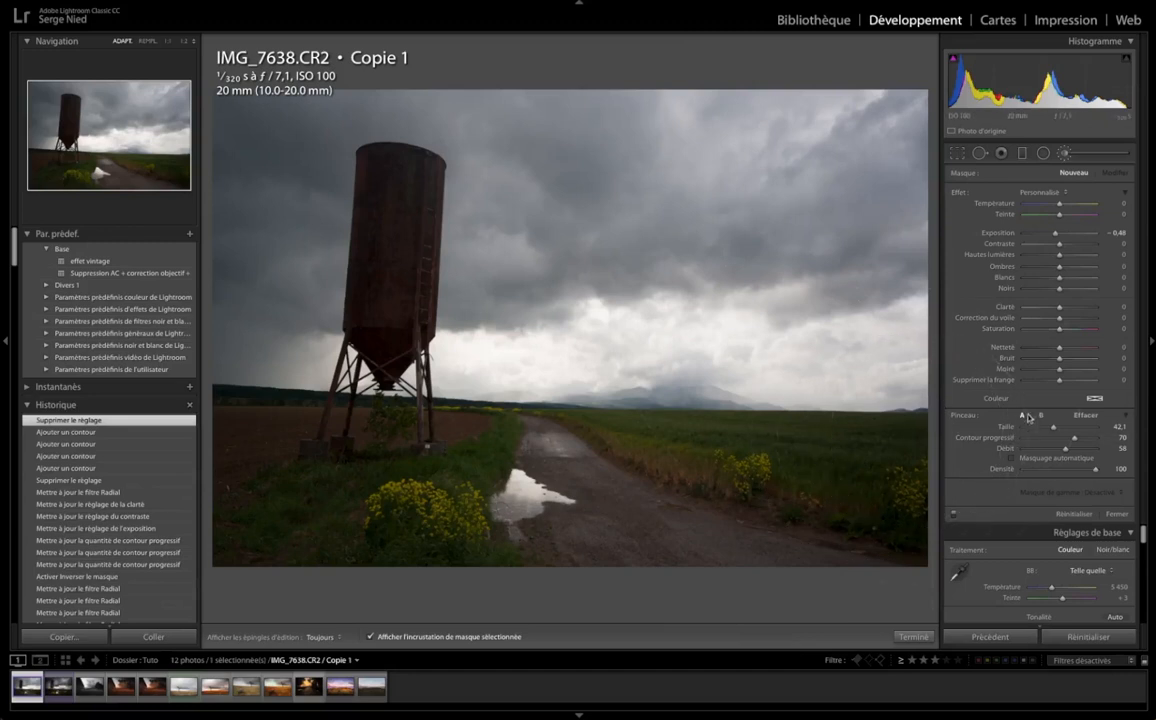
left_click_drag(1056, 427, 1041, 437)
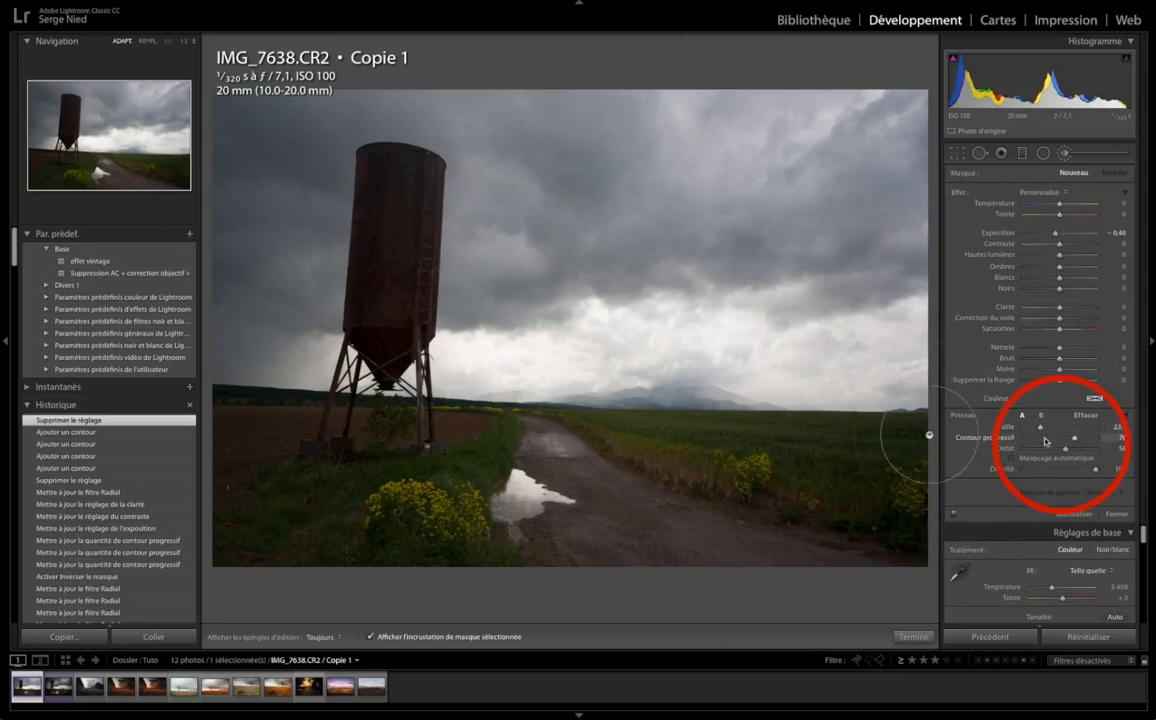
mouse_move(1076, 446)
left_mouse_down()
mouse_move(1097, 441)
mouse_move(1053, 444)
mouse_move(1101, 440)
left_mouse_up()
mouse_move(865, 251)
left_mouse_down()
mouse_move(390, 398)
mouse_move(858, 264)
left_mouse_up()
left_click_drag(1066, 449, 1098, 452)
mouse_move(865, 254)
left_mouse_down()
mouse_move(405, 316)
mouse_move(810, 300)
mouse_move(526, 250)
mouse_move(700, 190)
mouse_move(865, 254)
left_mouse_up()
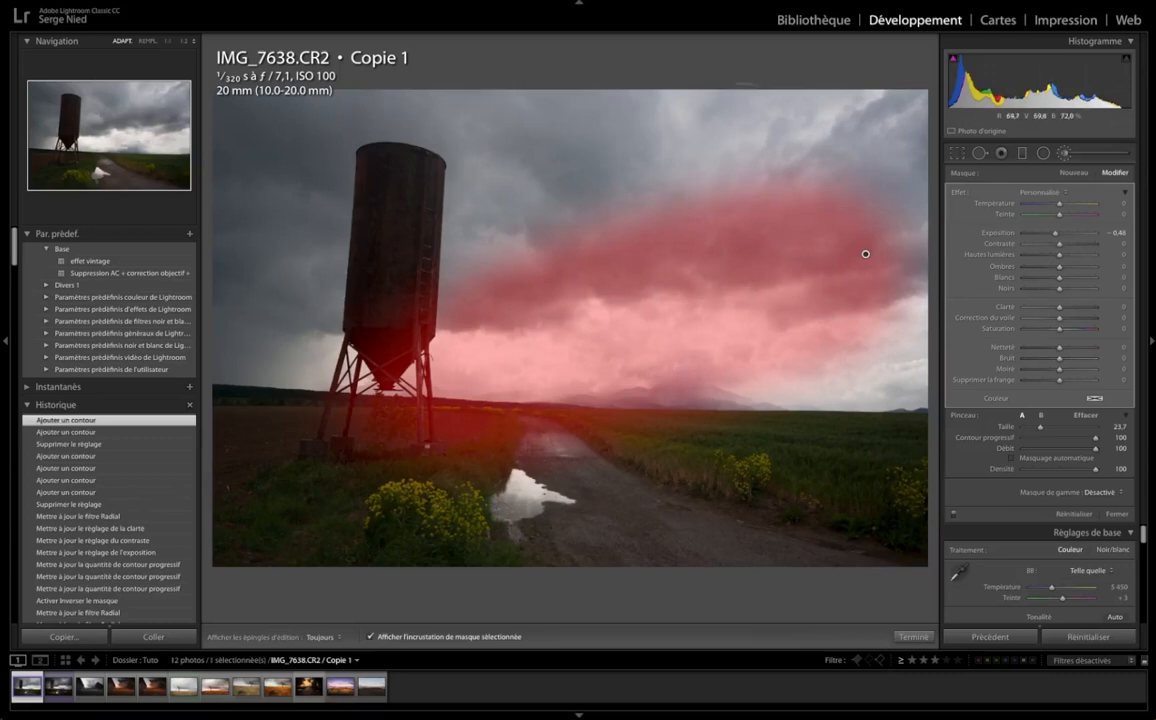
left_click_drag(1031, 439, 1015, 438)
mouse_move(690, 115)
left_mouse_down()
mouse_move(465, 230)
mouse_move(395, 295)
left_mouse_up()
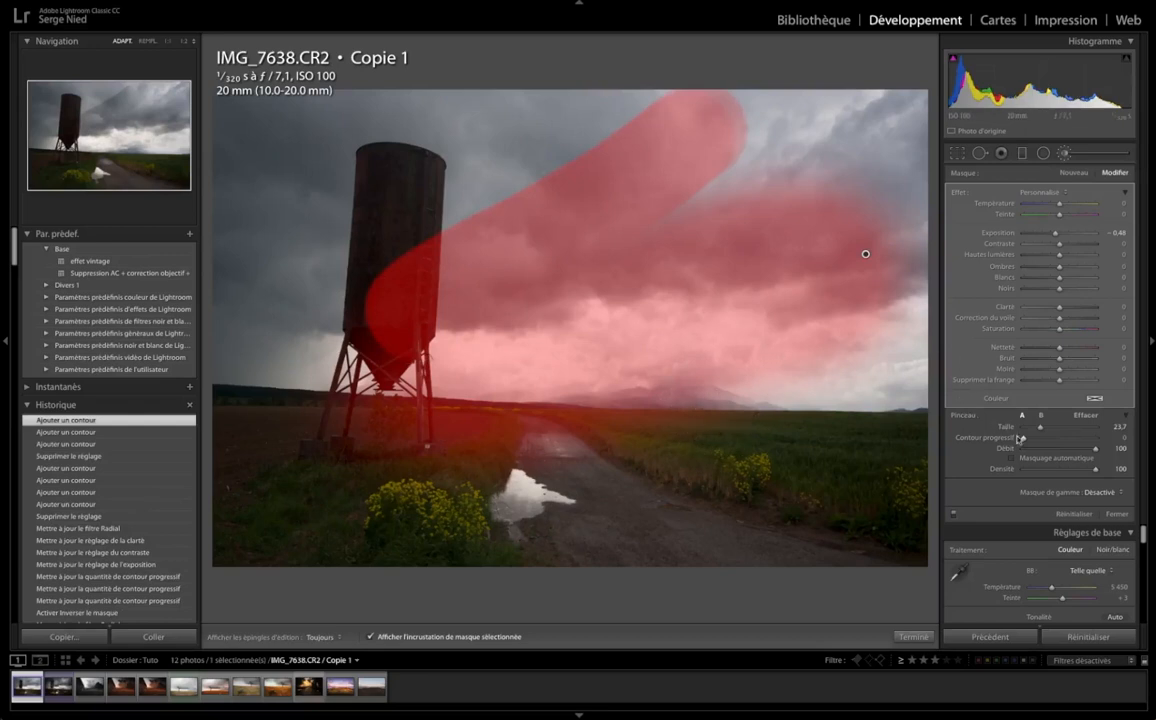
Set the brush feather to 100 and size to 15.4, and delete the brush adjustment
left_click_drag(1024, 437, 1124, 445)
left_click_drag(1041, 429, 1034, 429)
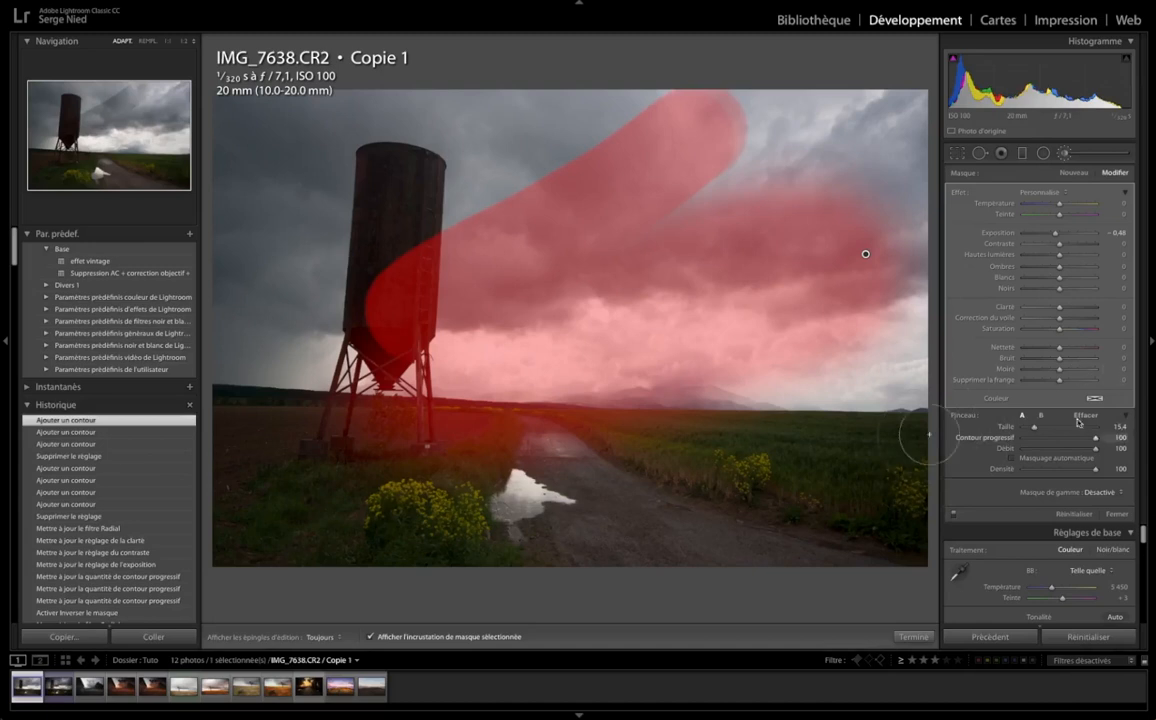
key("Delete")
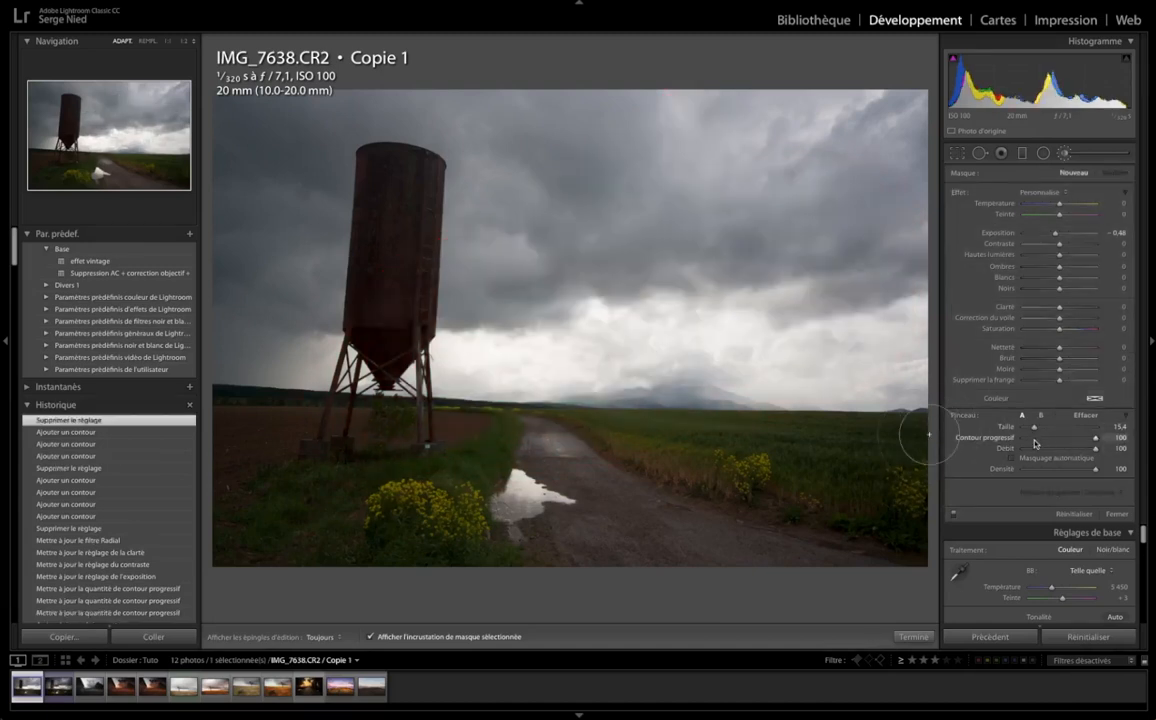
Paint a diagonal stroke from the sky to the start of the road with feather 10 and flow 100
left_click(1032, 438)
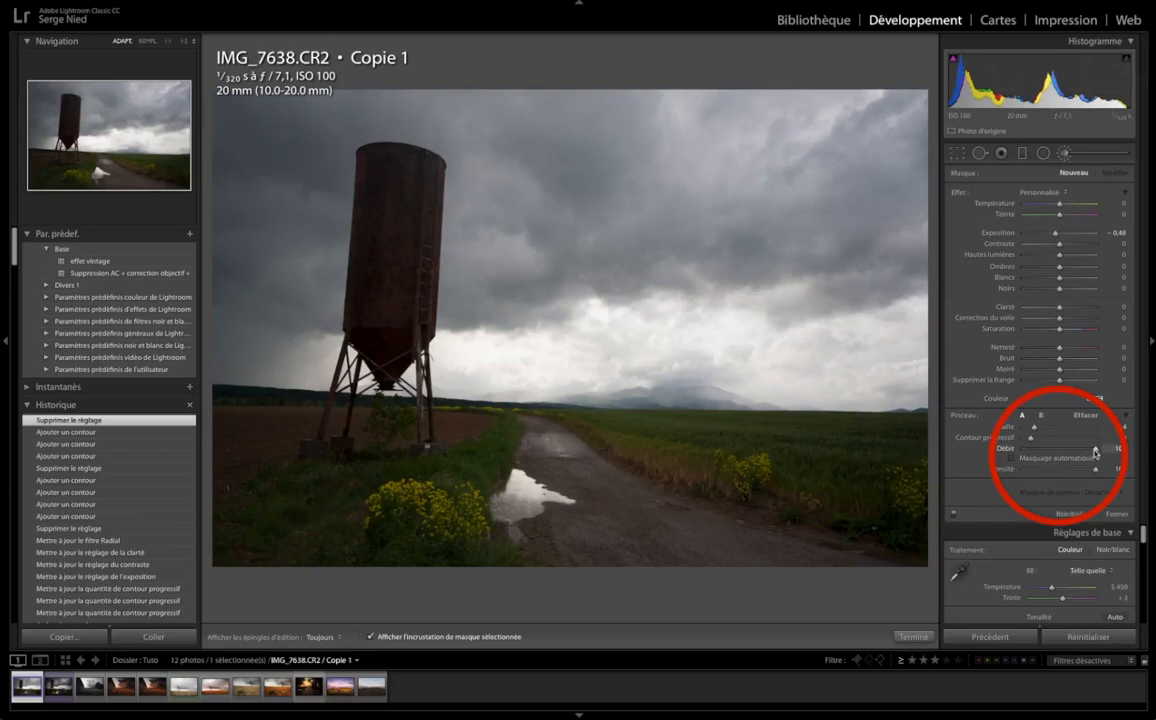
mouse_move(824, 244)
left_mouse_down()
mouse_move(516, 417)
mouse_move(815, 270)
left_mouse_up()
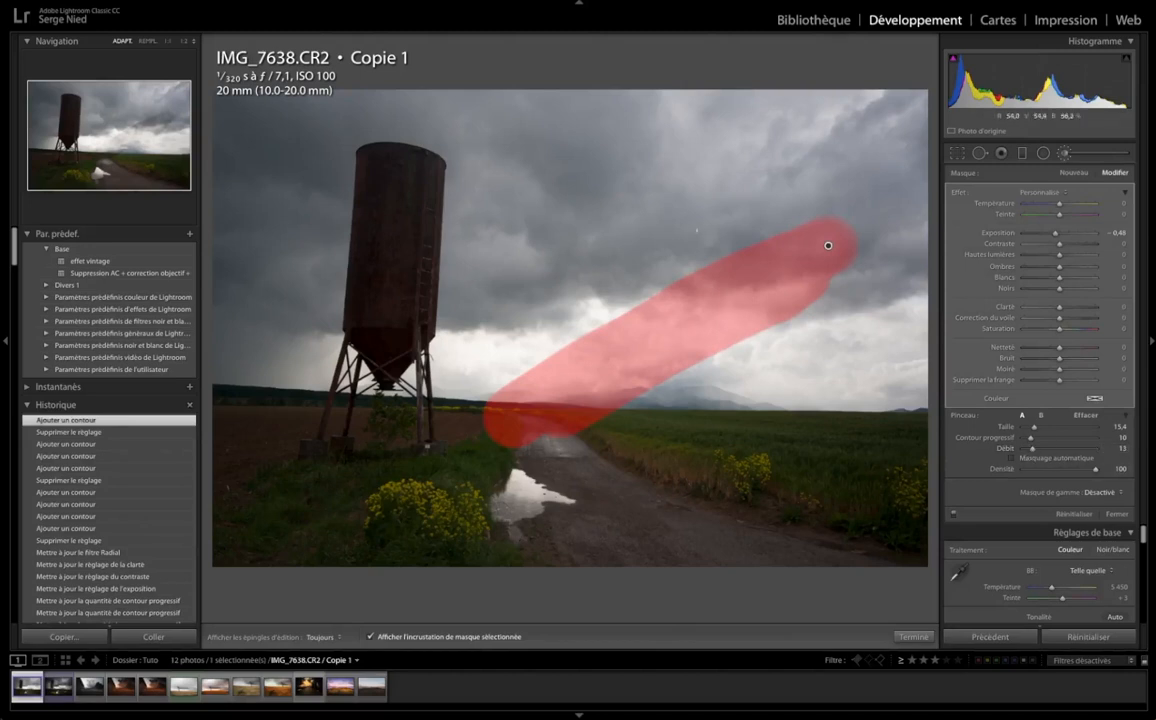
Build up a diagonal band in the sky beside the silo with repeated overlapping strokes at flow 13
mouse_move(614, 206)
left_mouse_down()
mouse_move(395, 275)
mouse_move(350, 335)
left_mouse_up()
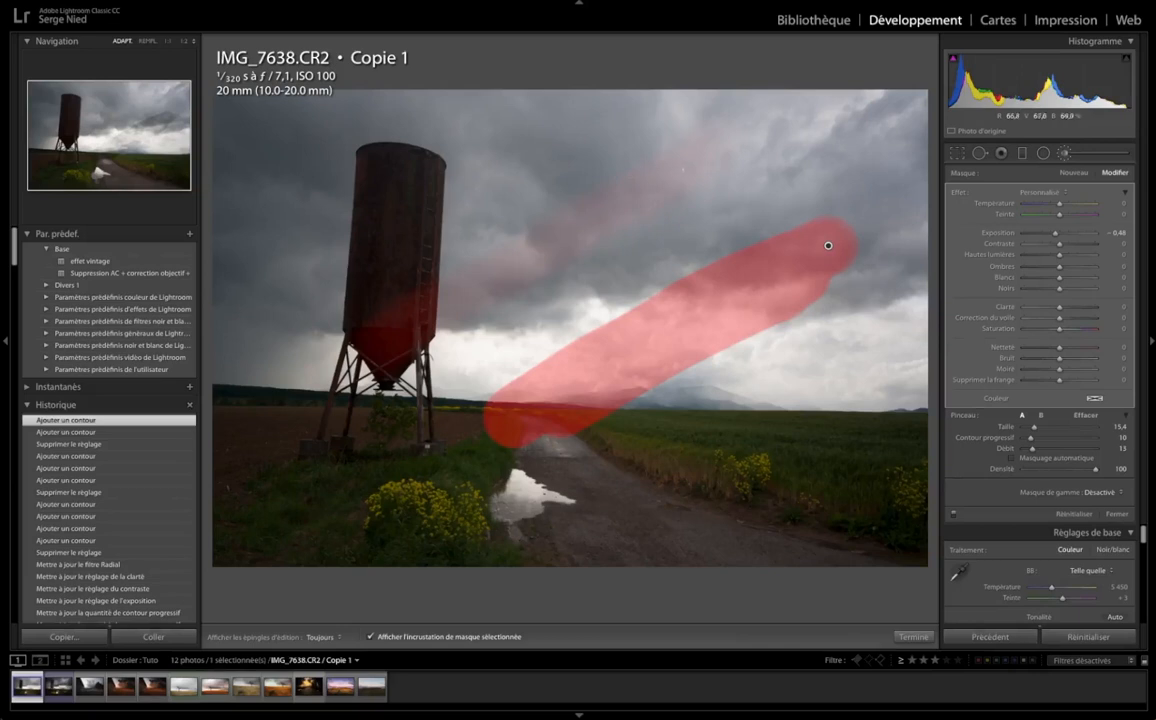
left_click_drag(501, 277, 692, 160)
left_click_drag(471, 296, 677, 170)
left_click_drag(497, 283, 690, 162)
left_click_drag(535, 262, 674, 179)
left_click_drag(530, 268, 664, 180)
left_click_drag(539, 262, 650, 188)
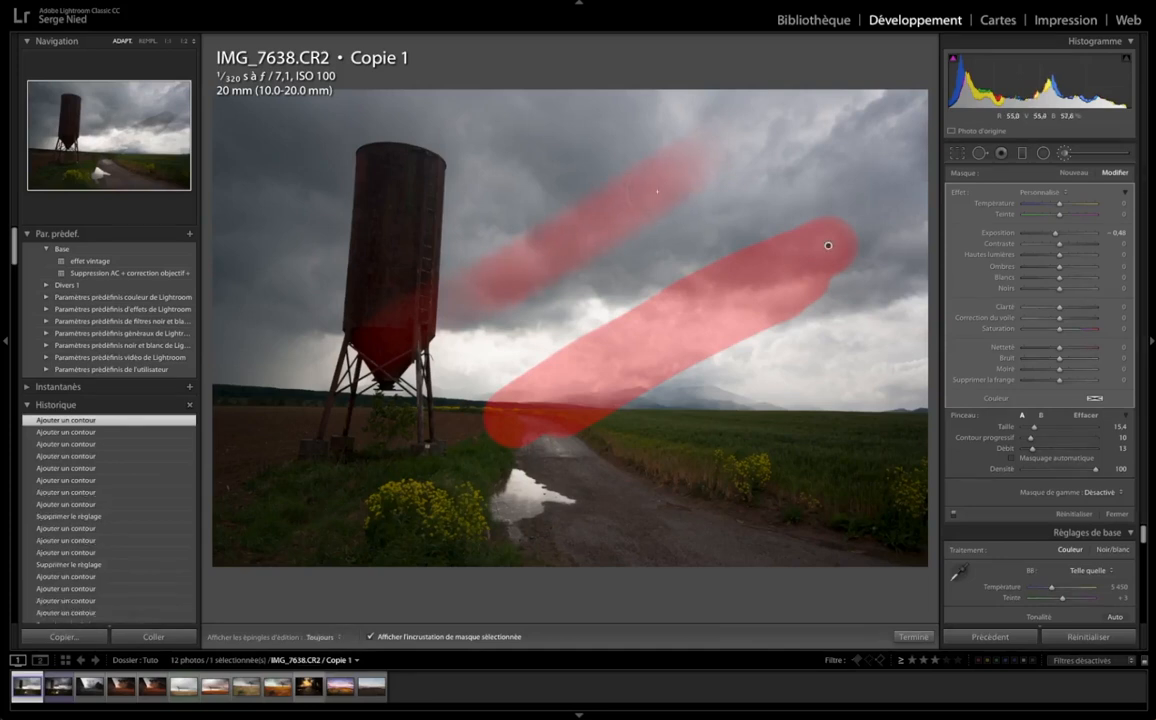
left_click_drag(536, 264, 668, 184)
left_click_drag(516, 274, 657, 183)
left_click_drag(512, 270, 641, 193)
left_click_drag(513, 273, 655, 188)
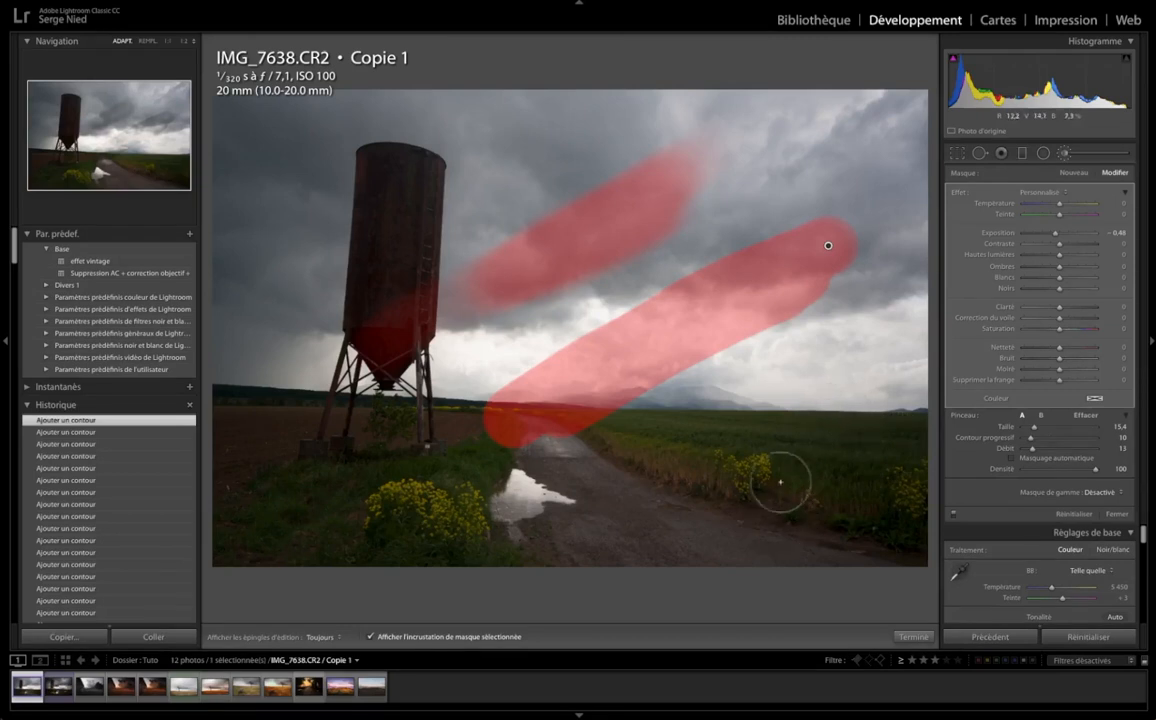
Paint overlapping diagonal strokes from the low sky to the yellow flowers beside the road with flow 100 and density 18
left_click_drag(1034, 449, 1101, 449)
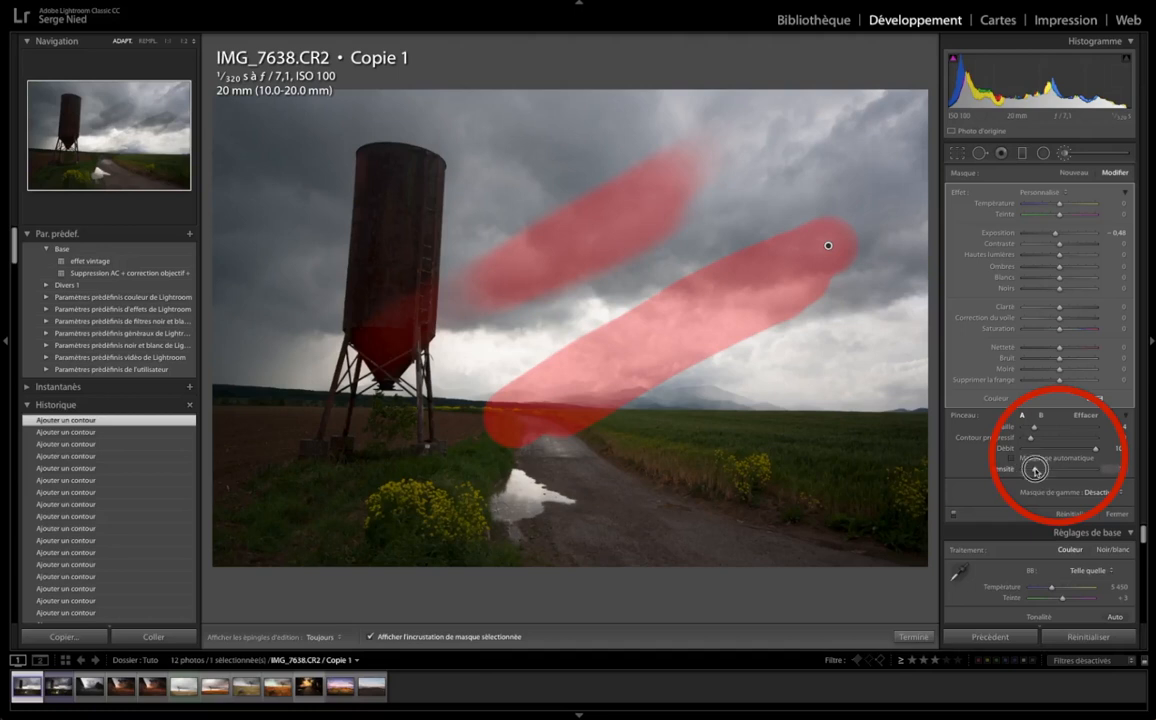
mouse_move(905, 330)
left_mouse_down()
mouse_move(800, 370)
mouse_move(700, 470)
mouse_move(772, 420)
mouse_move(720, 467)
left_mouse_up()
left_click_drag(865, 362, 720, 470)
mouse_move(865, 362)
left_mouse_down()
mouse_move(720, 467)
mouse_move(815, 400)
mouse_move(725, 465)
mouse_move(807, 428)
mouse_move(730, 465)
mouse_move(858, 372)
mouse_move(741, 457)
mouse_move(778, 430)
left_mouse_up()
key("h")
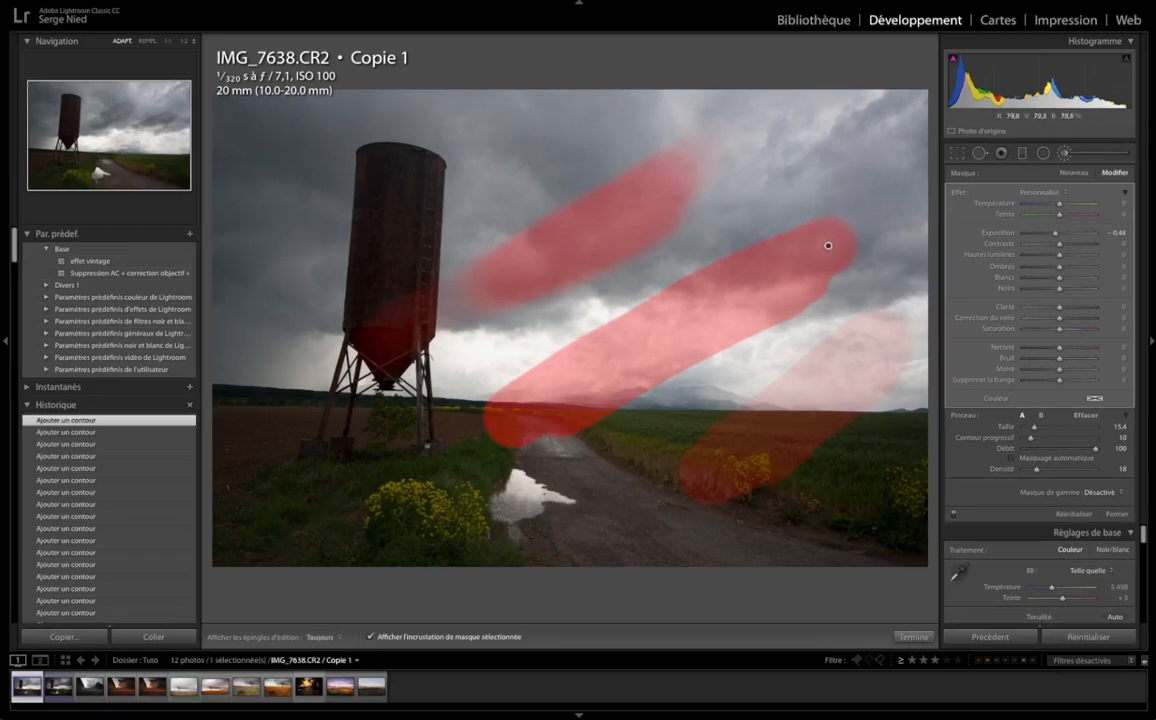
key("h")
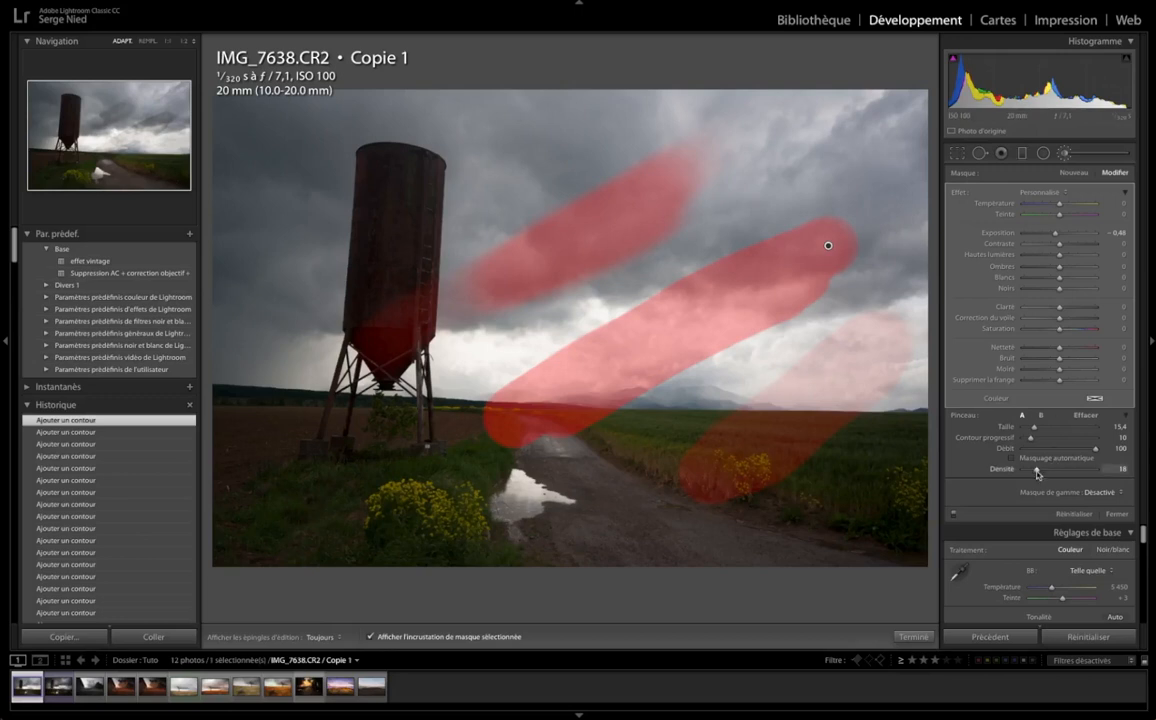
Delete the brush adjustment and set the brush to size 22.4, feather 100 and density 100
left_click_drag(1036, 471, 1108, 472)
key("Delete")
left_click(1042, 457)
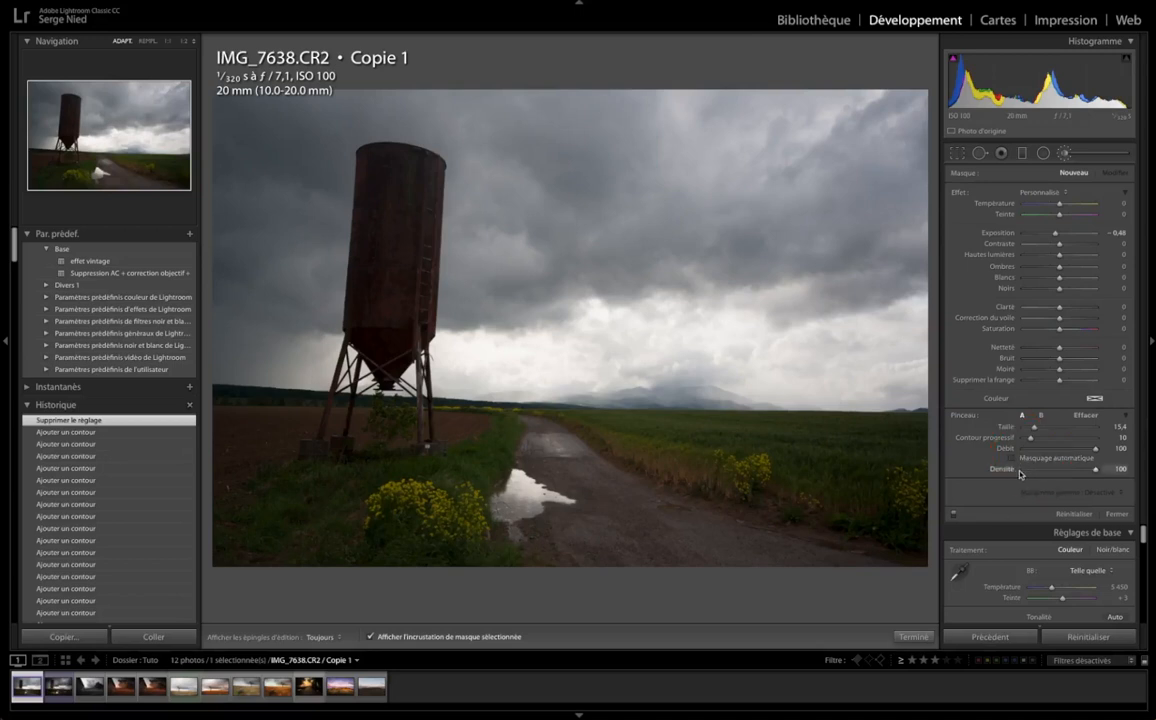
mouse_move(1031, 437)
left_mouse_down()
mouse_move(1100, 440)
mouse_move(1042, 428)
left_mouse_up()
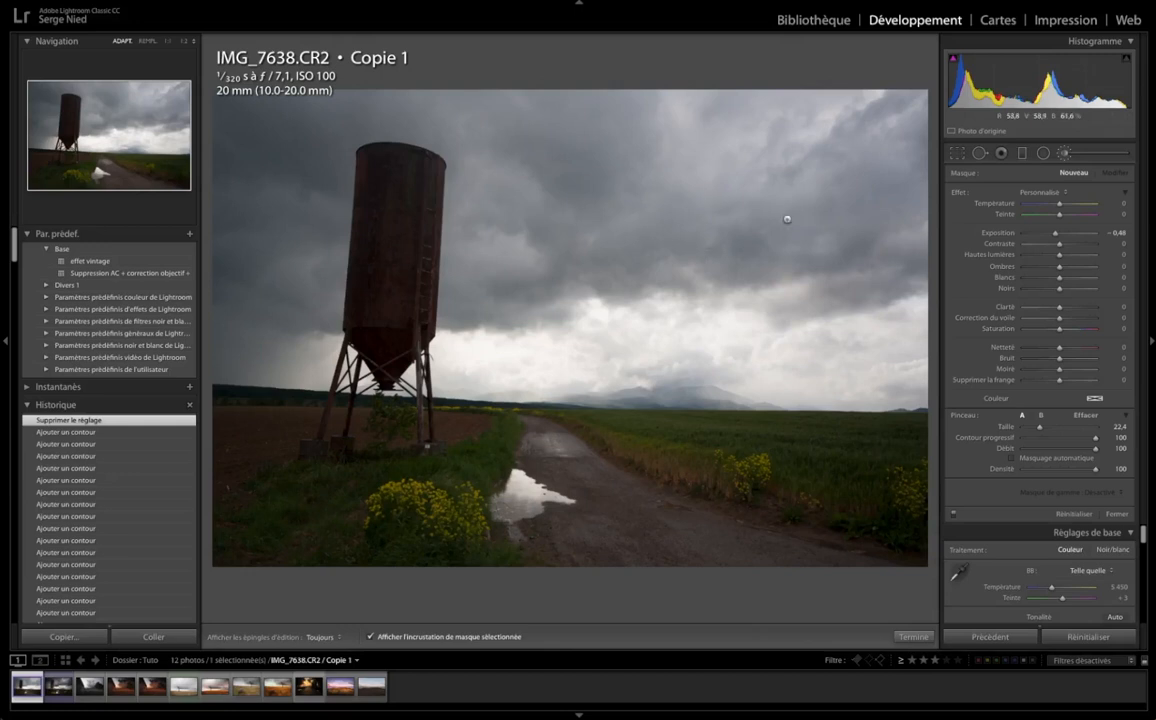
Try painting the sky beyond the silo down to the horizon without Auto Mask, and delete the brush adjustment
key("h")
mouse_move(798, 156)
left_mouse_down()
mouse_move(737, 112)
mouse_move(725, 122)
mouse_move(600, 106)
mouse_move(613, 161)
mouse_move(662, 166)
left_mouse_up()
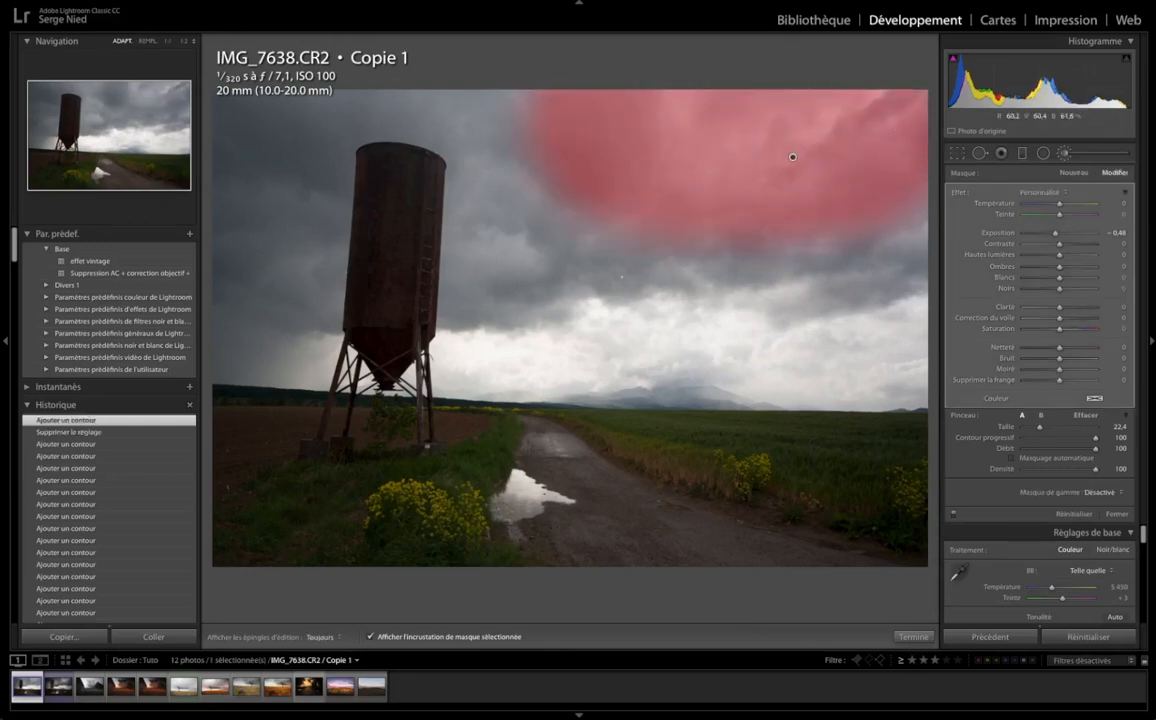
key("h")
mouse_move(795, 202)
left_mouse_down()
mouse_move(735, 250)
mouse_move(730, 315)
mouse_move(740, 325)
mouse_move(547, 294)
left_mouse_up()
left_click_drag(565, 348, 550, 358)
left_click_drag(690, 277, 692, 277)
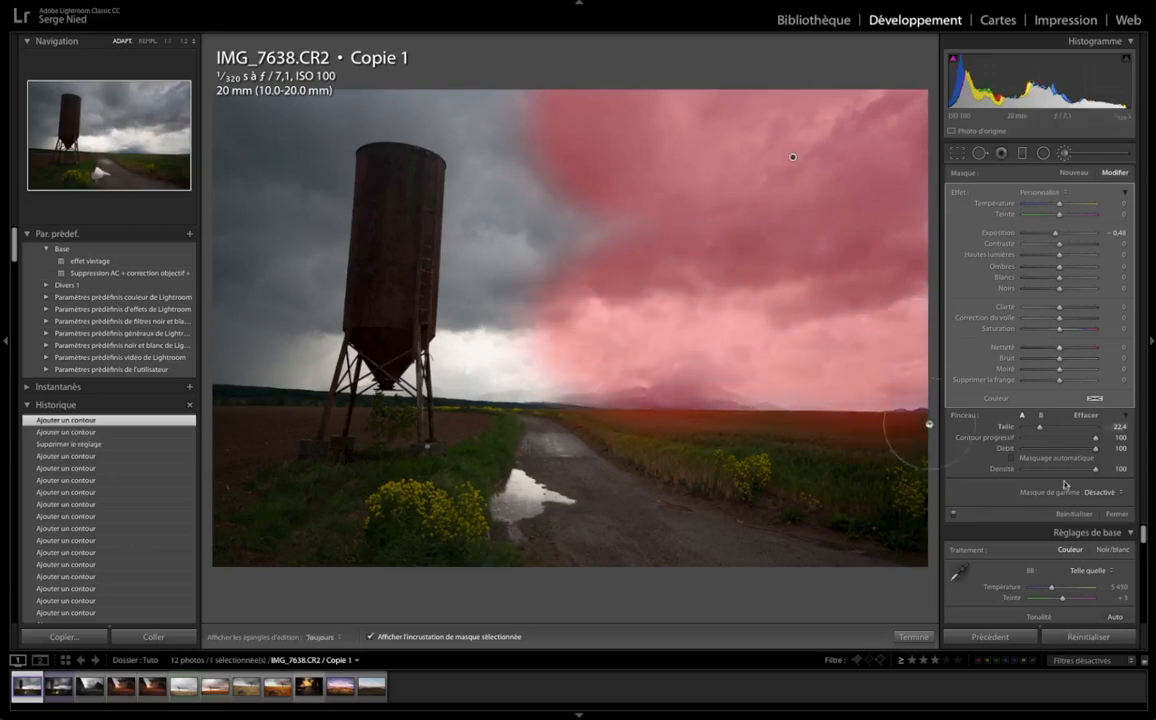
key("Delete")
Paint a mask over the whole sky around the silo with Auto Mask enabled, and set its exposure to -1.37
left_click(1010, 458)
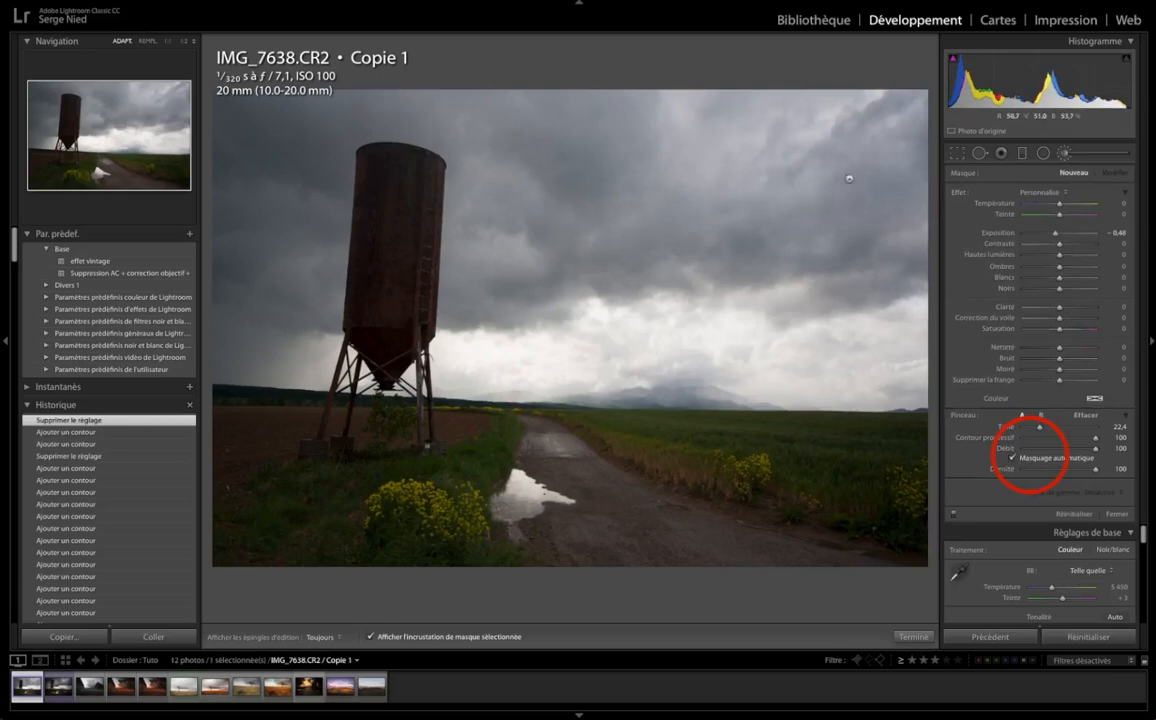
mouse_move(765, 135)
left_mouse_down()
mouse_move(889, 97)
mouse_move(825, 130)
mouse_move(790, 178)
mouse_move(911, 251)
mouse_move(813, 302)
mouse_move(870, 280)
mouse_move(829, 360)
mouse_move(767, 308)
mouse_move(695, 293)
mouse_move(638, 257)
mouse_move(567, 147)
mouse_move(522, 104)
mouse_move(345, 78)
mouse_move(360, 89)
mouse_move(251, 149)
mouse_move(261, 199)
mouse_move(308, 188)
mouse_move(295, 238)
mouse_move(302, 285)
mouse_move(309, 279)
mouse_move(274, 335)
mouse_move(227, 358)
mouse_move(326, 358)
mouse_move(313, 159)
mouse_move(509, 78)
mouse_move(513, 201)
mouse_move(480, 218)
mouse_move(471, 308)
mouse_move(528, 329)
mouse_move(475, 376)
mouse_move(813, 395)
left_mouse_up()
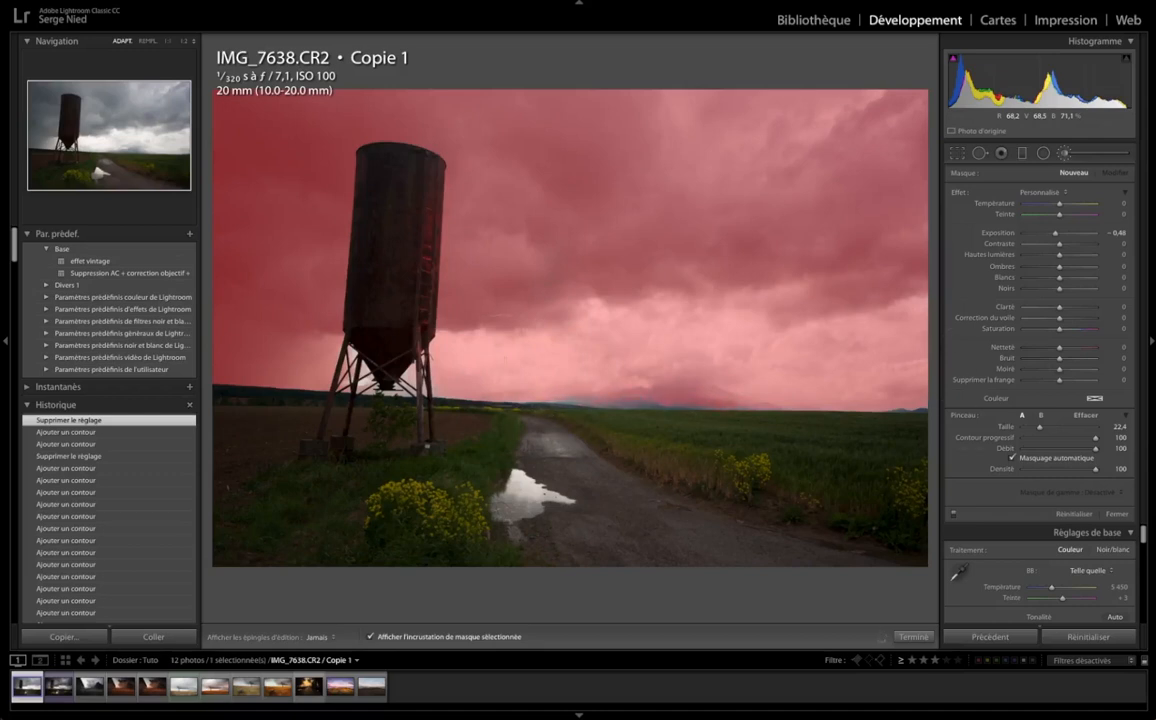
key("h")
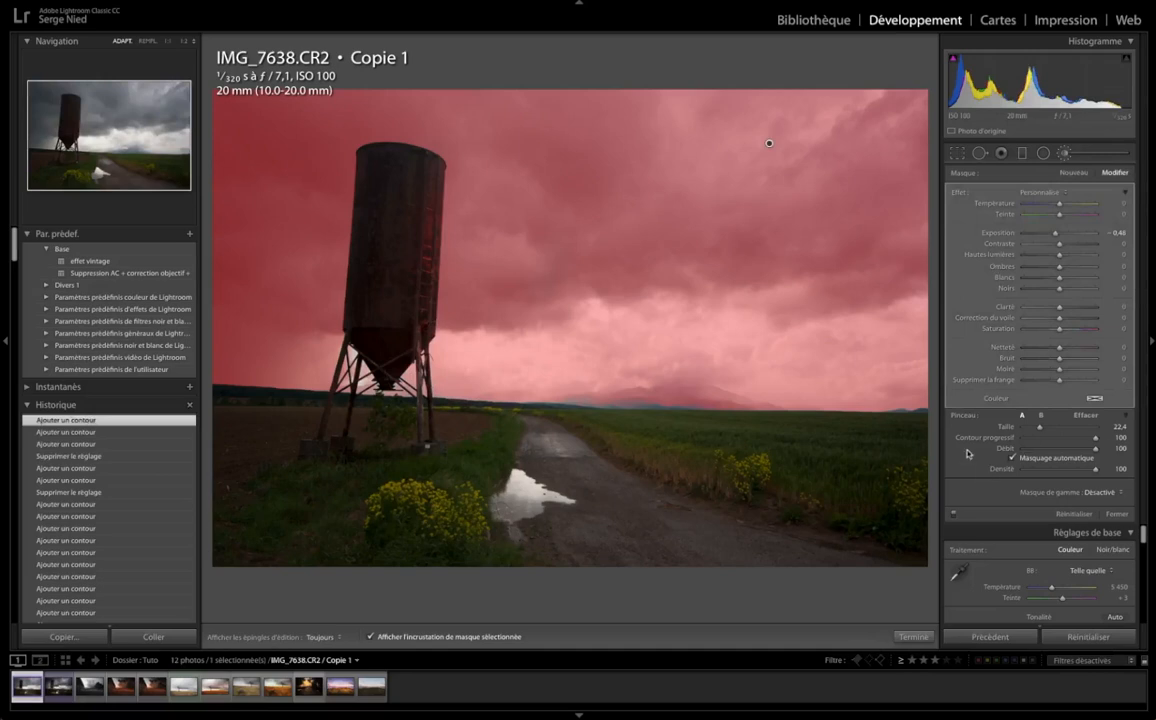
key("o")
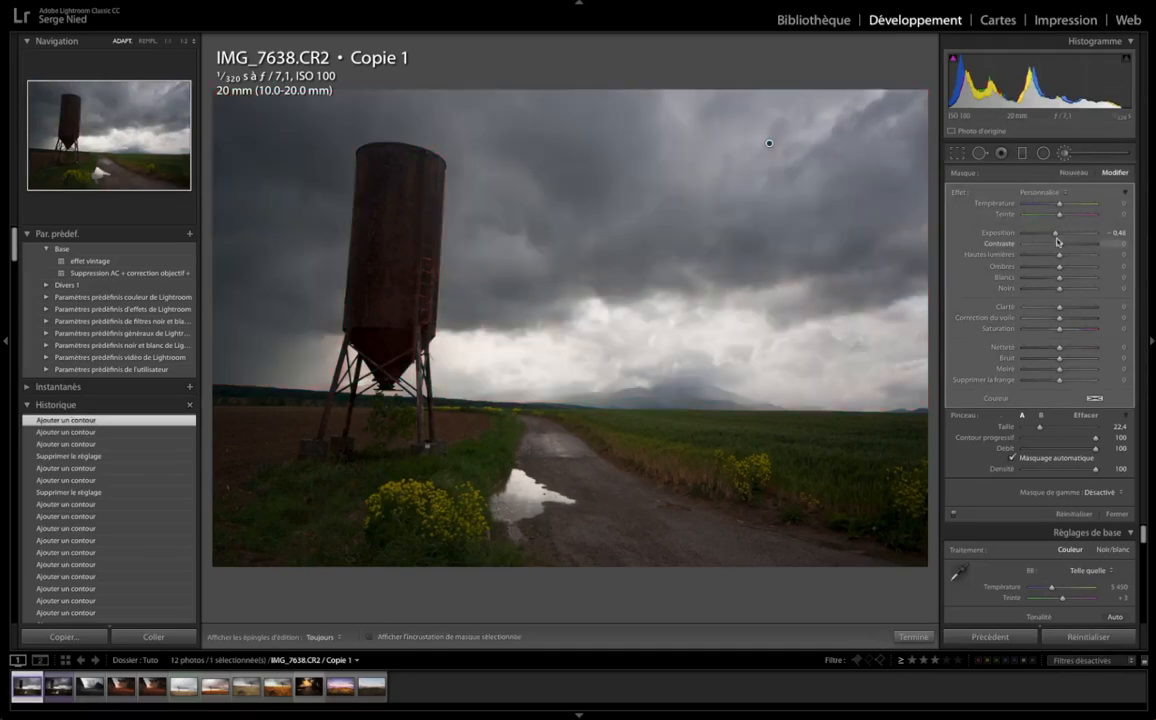
left_click_drag(1056, 233, 1046, 236)
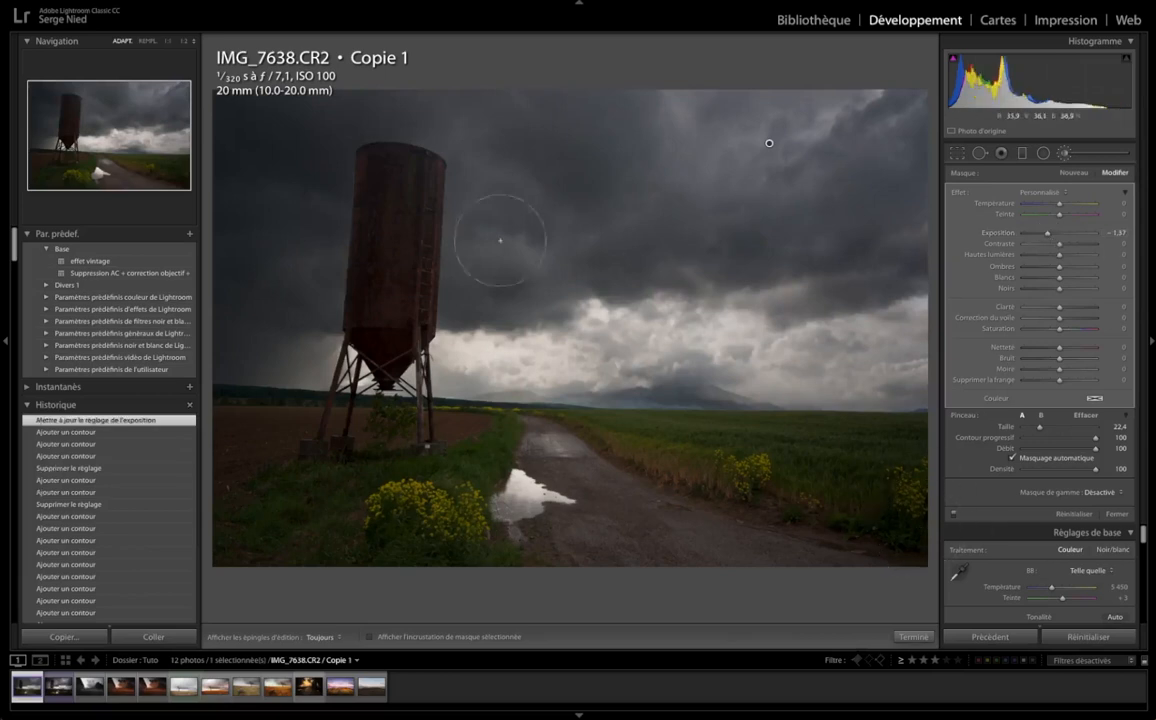
Inspect the sky mask's edges around the silo, the mountains and the horizon at 1:1, and return to the full photo
left_click(168, 42)
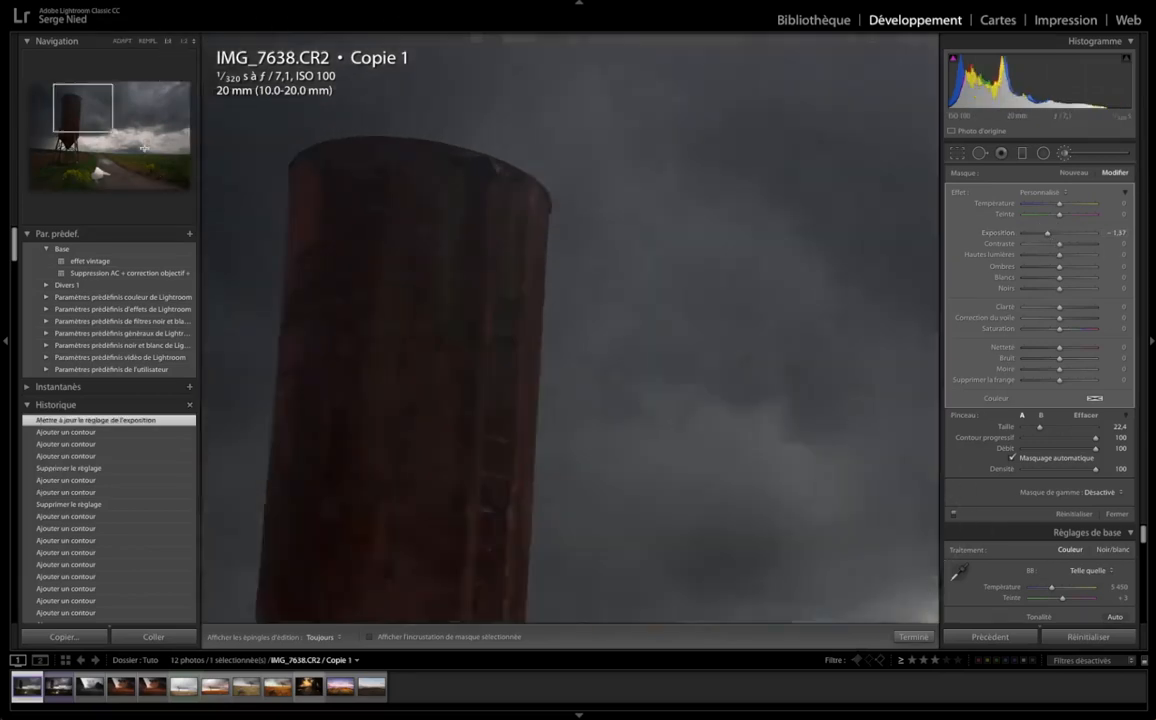
left_click_drag(80, 112, 90, 154)
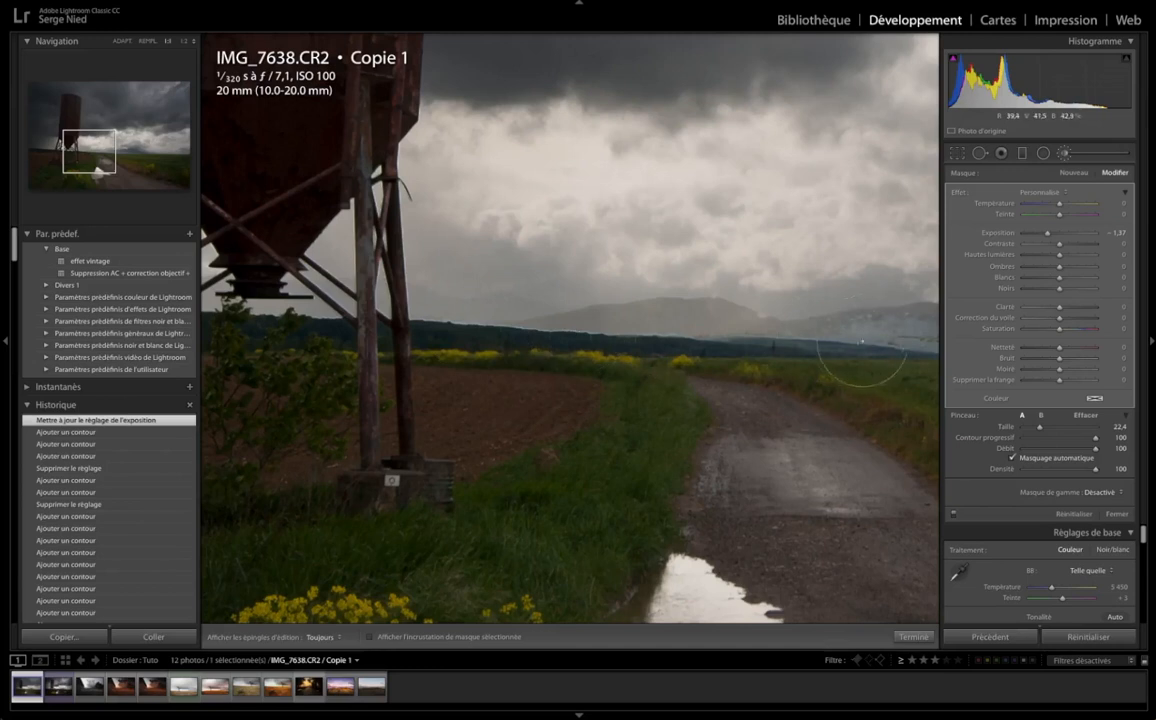
left_click_drag(89, 164, 111, 166)
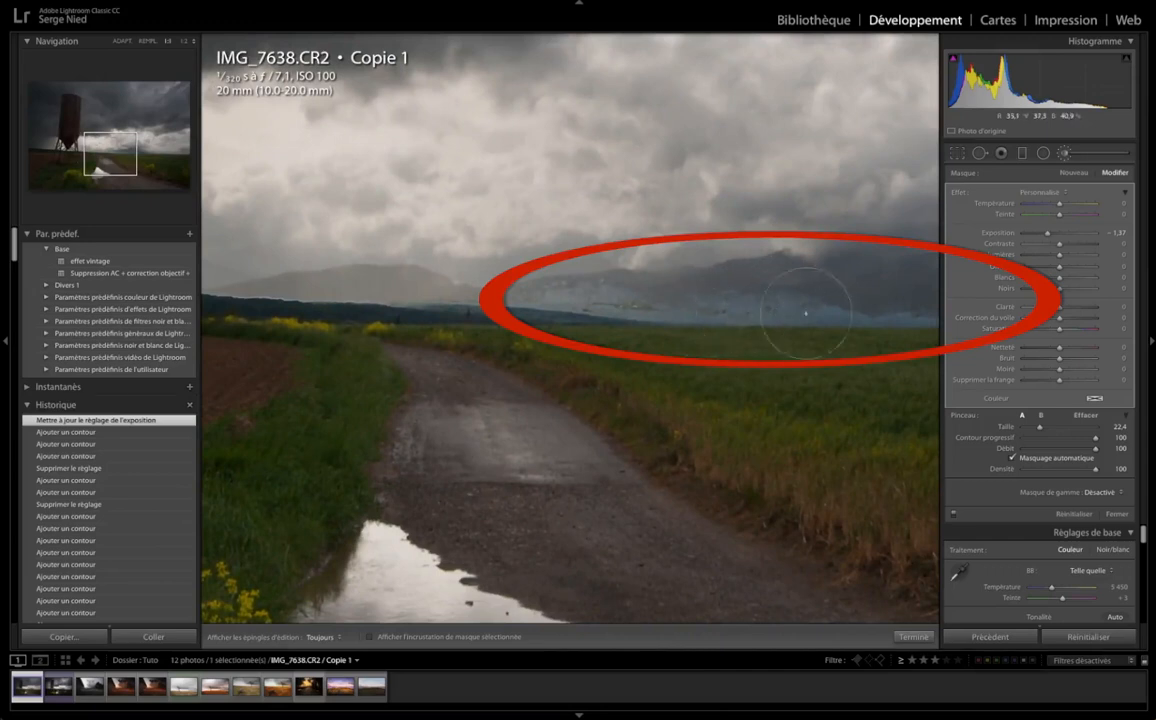
left_click(141, 160)
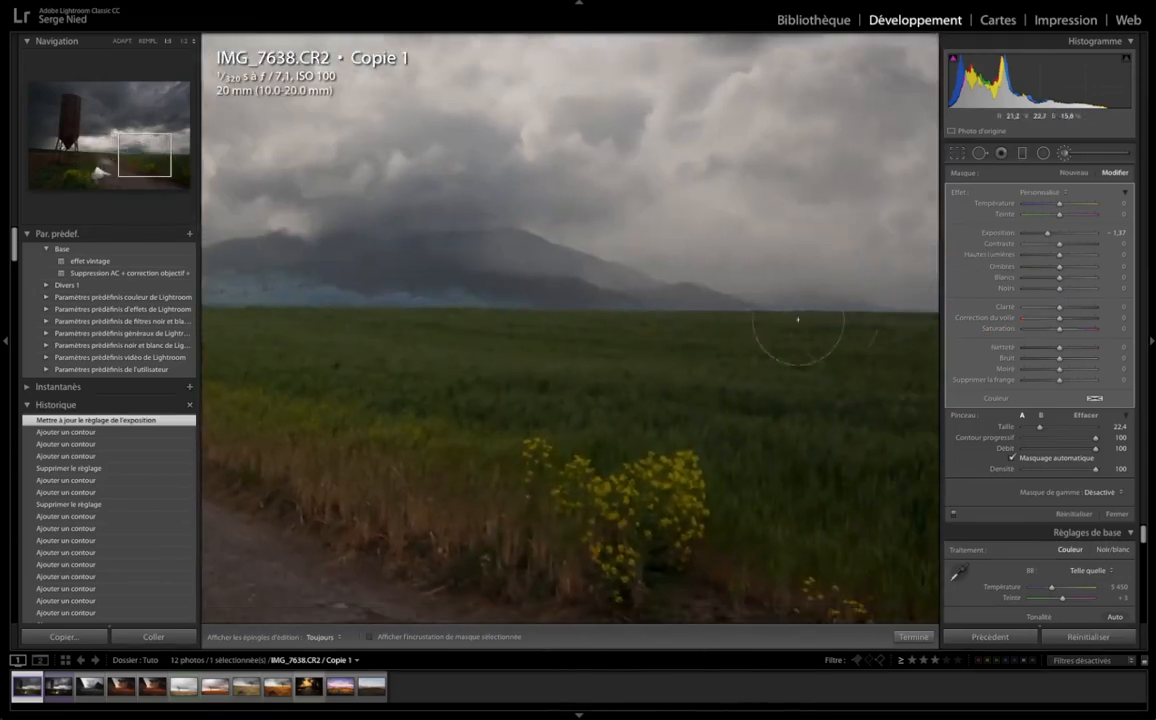
left_click(168, 159)
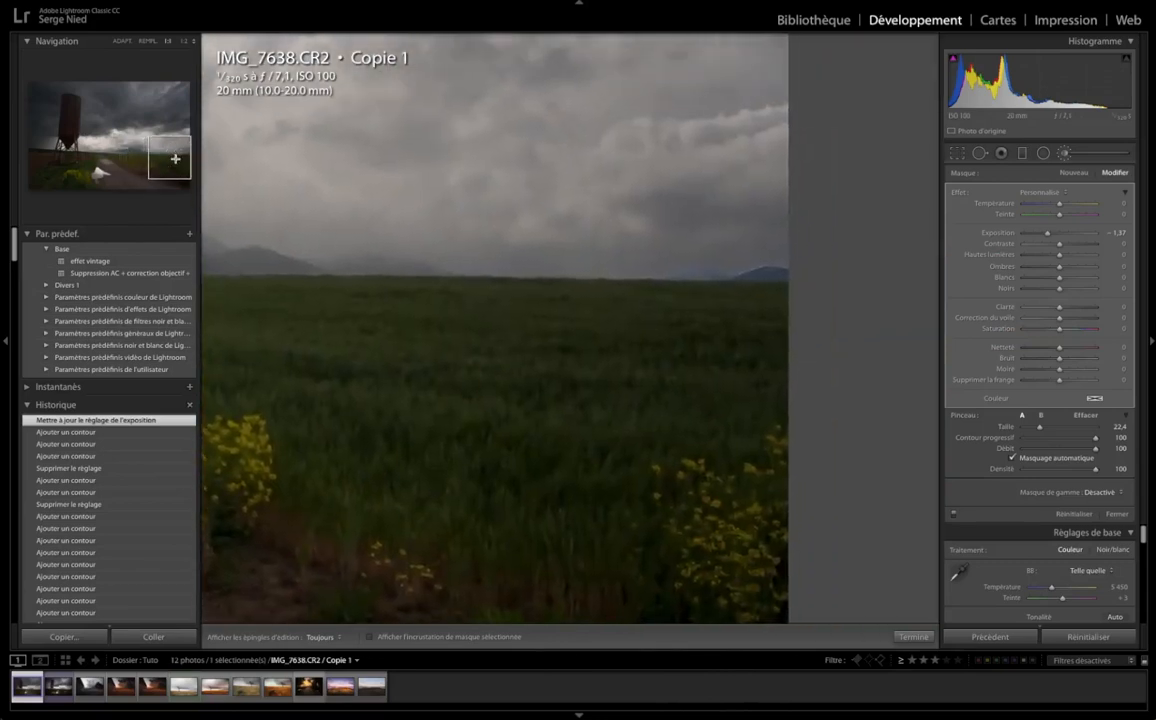
left_click(122, 157)
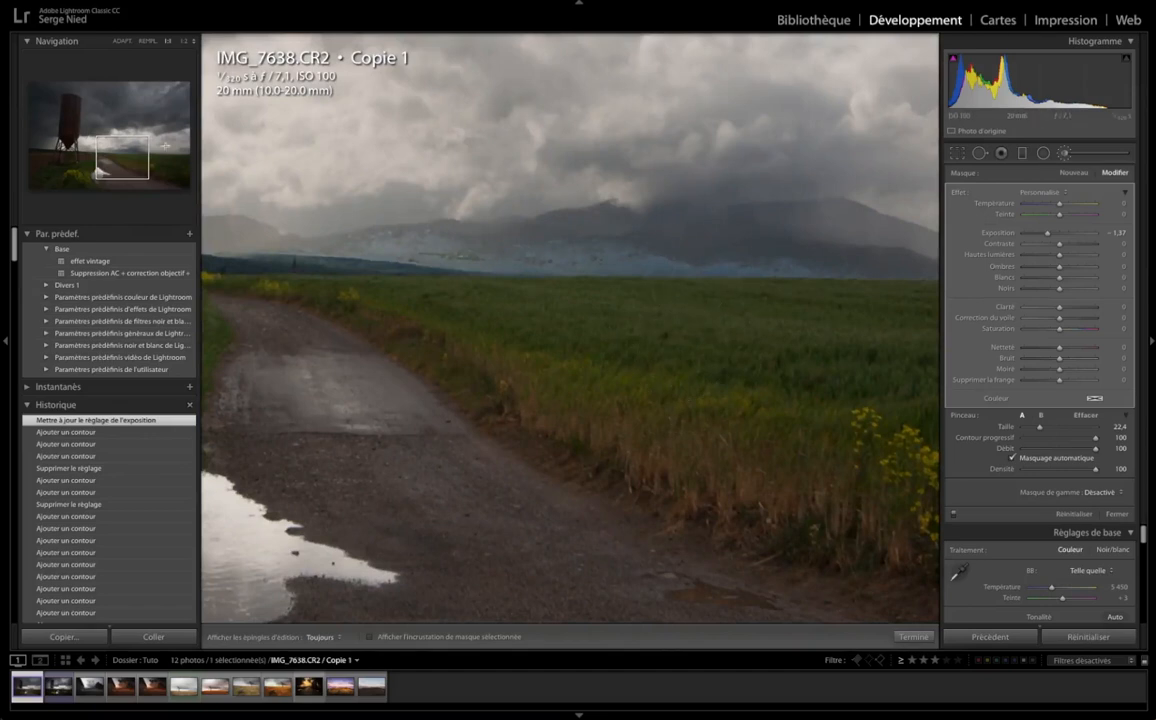
left_click(122, 42)
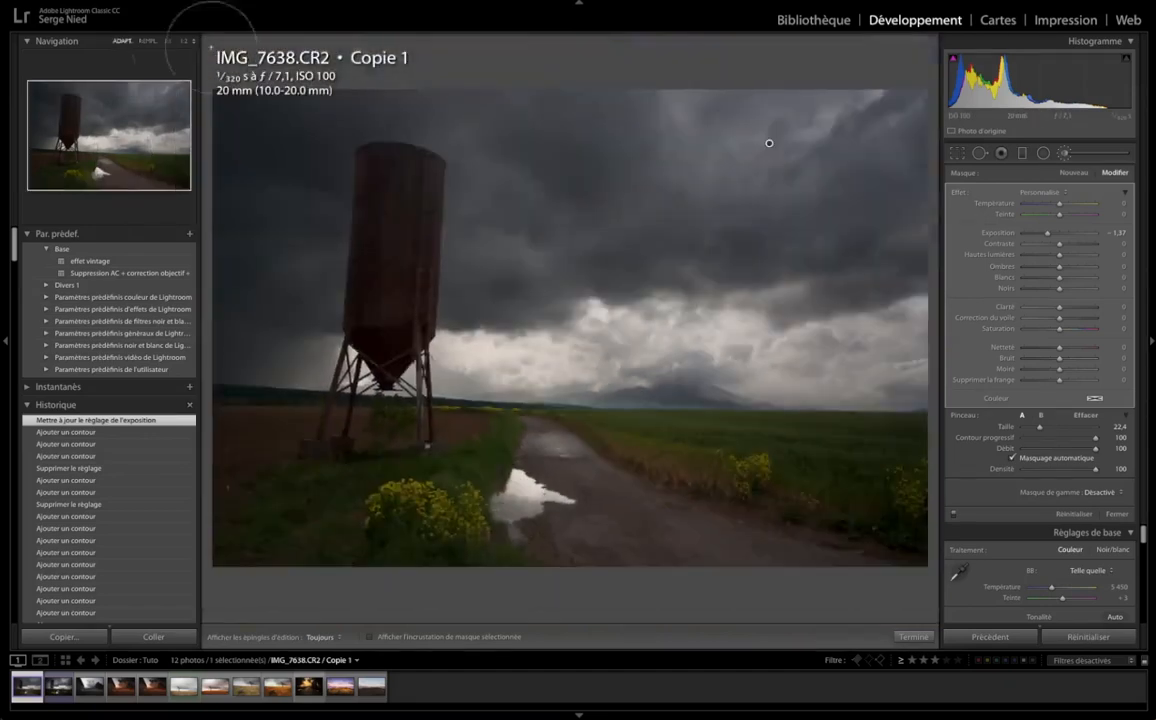